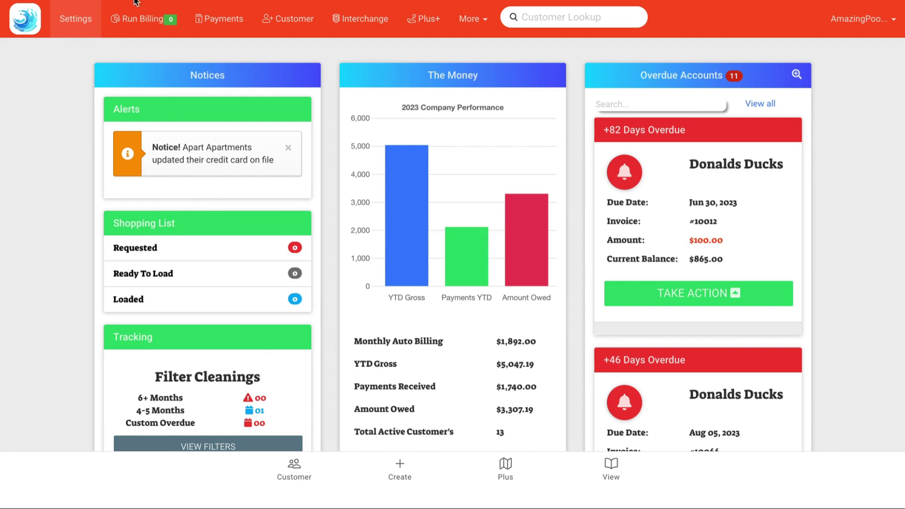
- Go to the Run Billing page to reach the primary billing list
{"action": "left_click", "coordinate": [138, 19]}
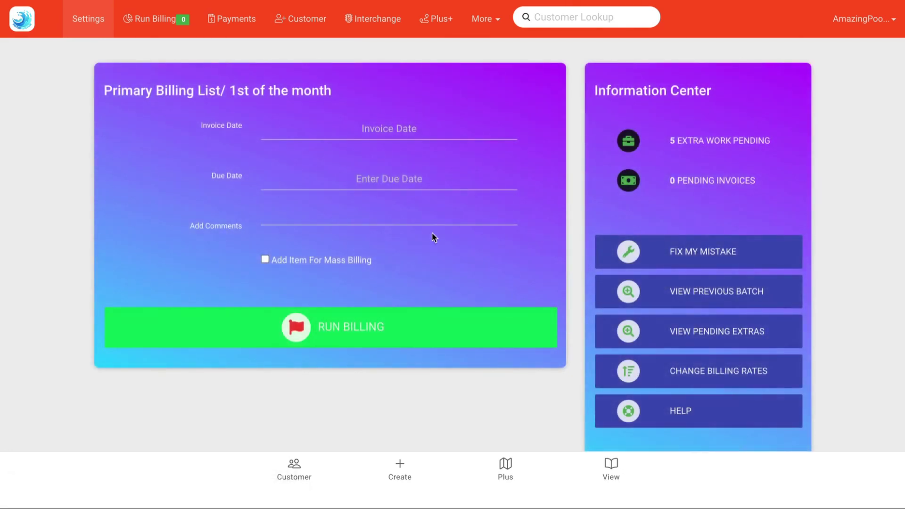
{"action": "scroll", "coordinate": [886, 329], "scroll_direction": "down", "scroll_amount": 2}
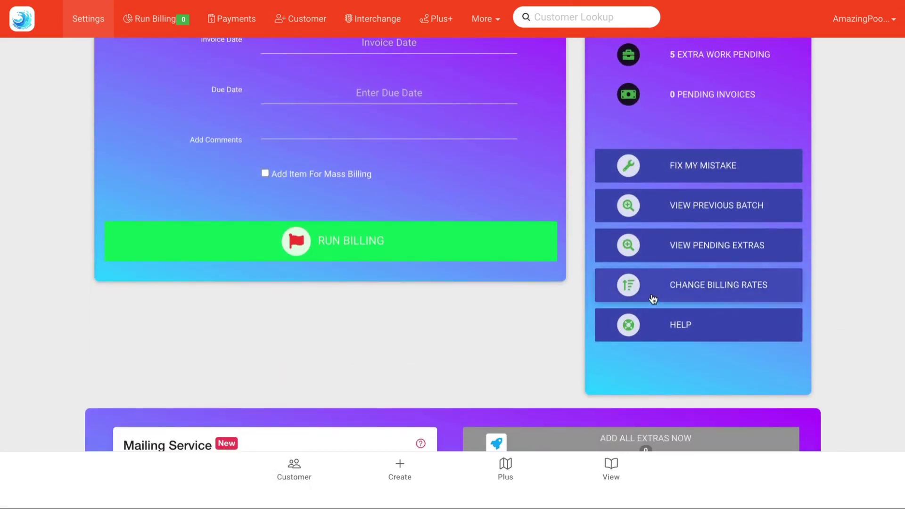
- Open Change Billing Rates from the Information Center
{"action": "left_click", "coordinate": [755, 299]}
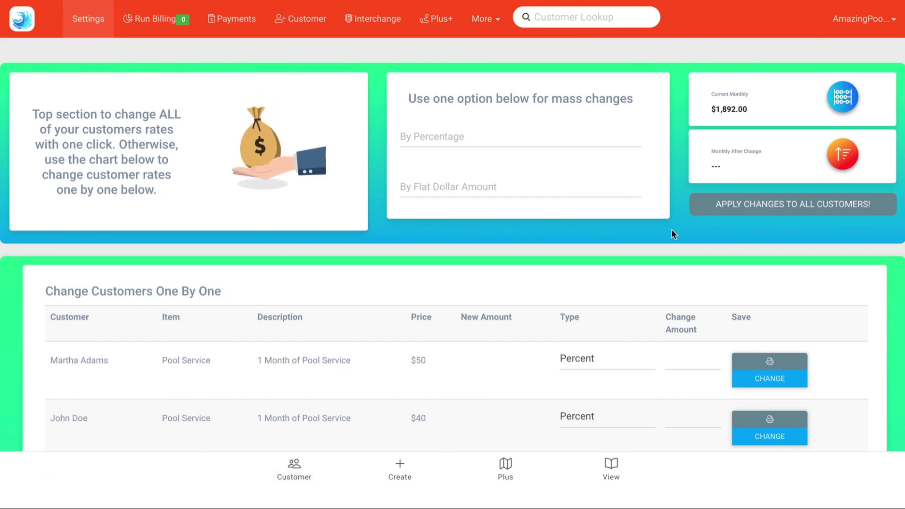
{"action": "scroll", "coordinate": [534, 238], "scroll_direction": "down", "scroll_amount": 2}
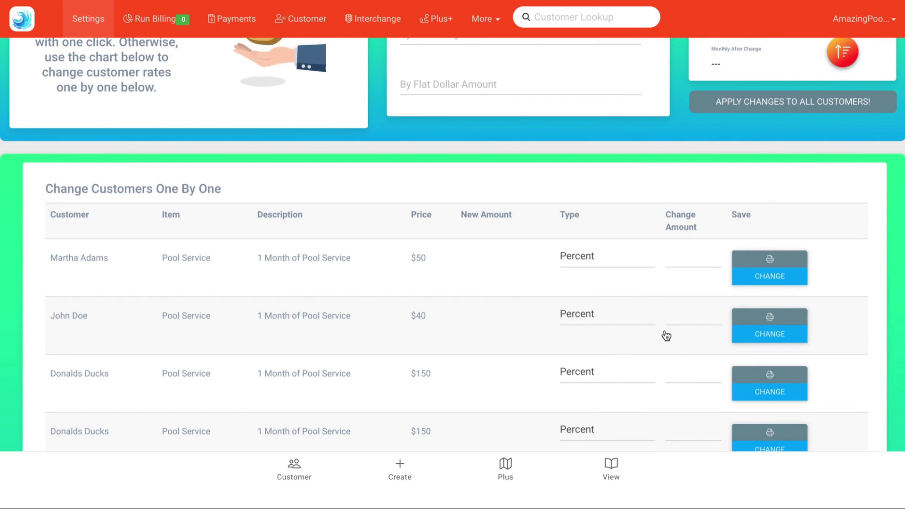
{"action": "scroll", "coordinate": [584, 262], "scroll_direction": "up", "scroll_amount": 1}
{"action": "scroll", "coordinate": [583, 262], "scroll_direction": "up", "scroll_amount": 1}
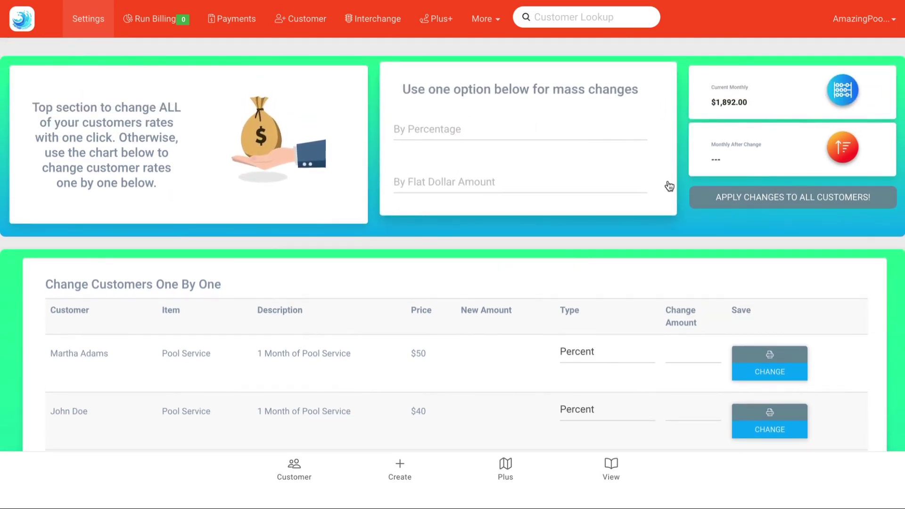
{"action": "scroll", "coordinate": [672, 231], "scroll_direction": "down", "scroll_amount": 1}
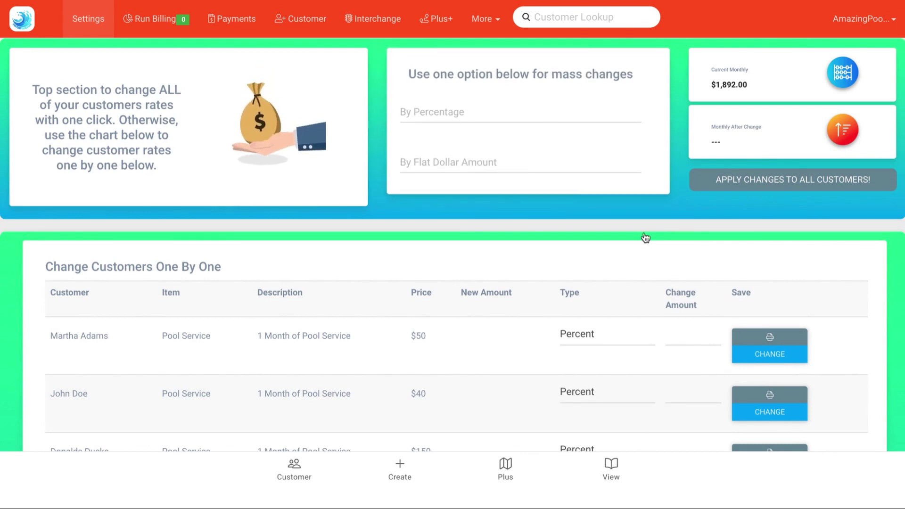
- Apply a flat $10 increase to all customers, projecting a $2022.00 monthly total
{"action": "left_click", "coordinate": [481, 165]}
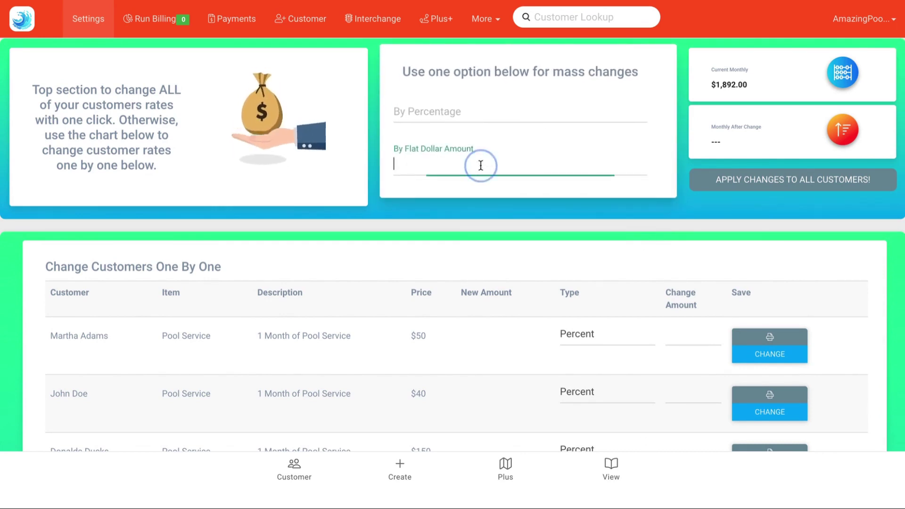
{"action": "type", "text": "1"}
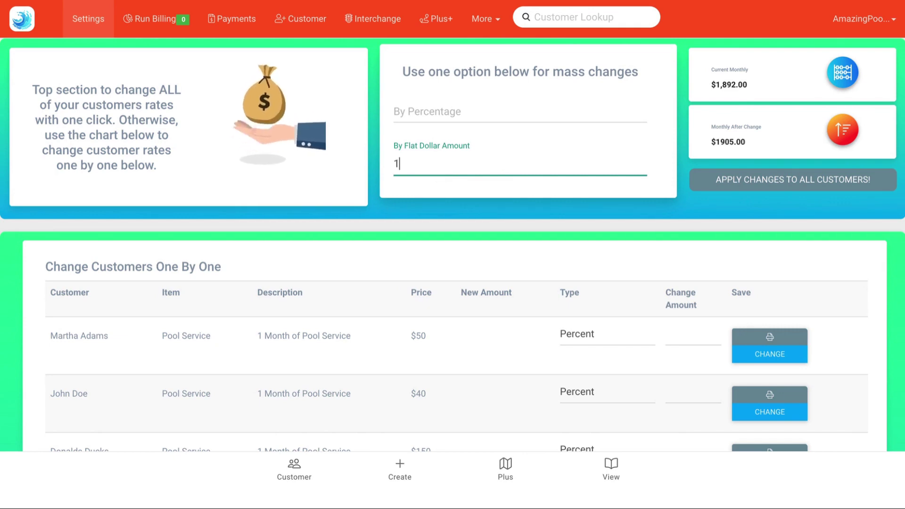
{"action": "type", "text": "0"}
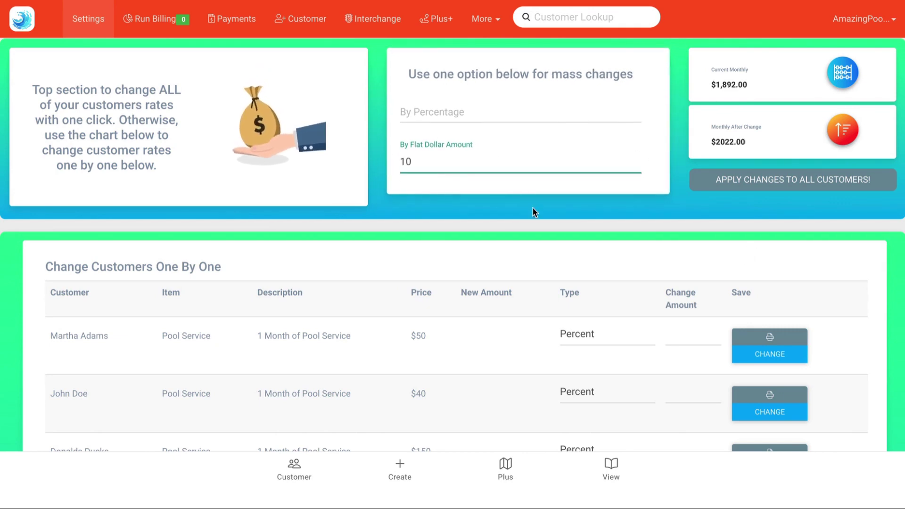
{"action": "left_click", "coordinate": [785, 180]}
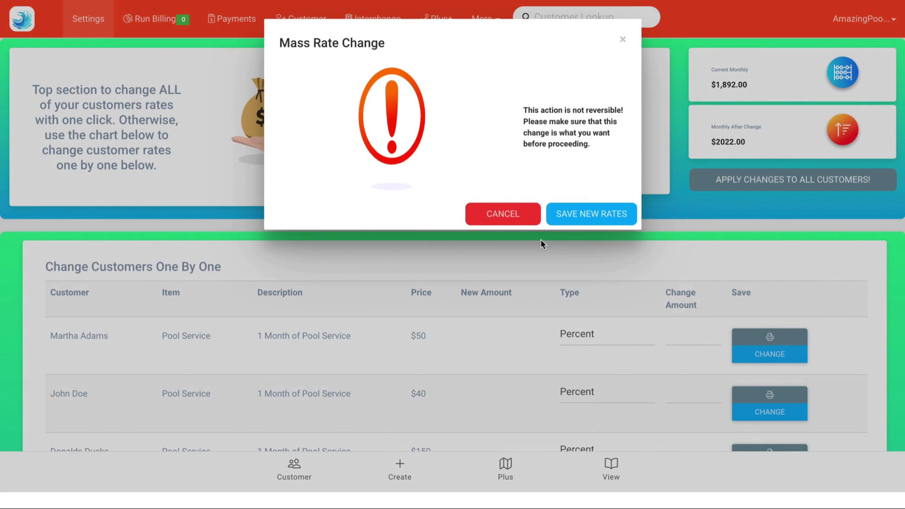
{"action": "left_click", "coordinate": [593, 219]}
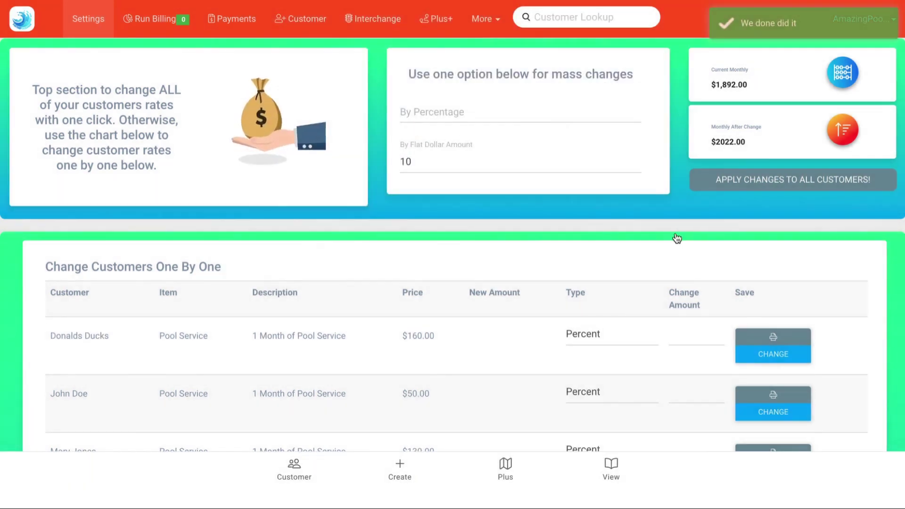
{"action": "scroll", "coordinate": [677, 238], "scroll_direction": "down", "scroll_amount": 3}
{"action": "scroll", "coordinate": [463, 410], "scroll_direction": "down", "scroll_amount": 3}
{"action": "scroll", "coordinate": [462, 411], "scroll_direction": "down", "scroll_amount": 2}
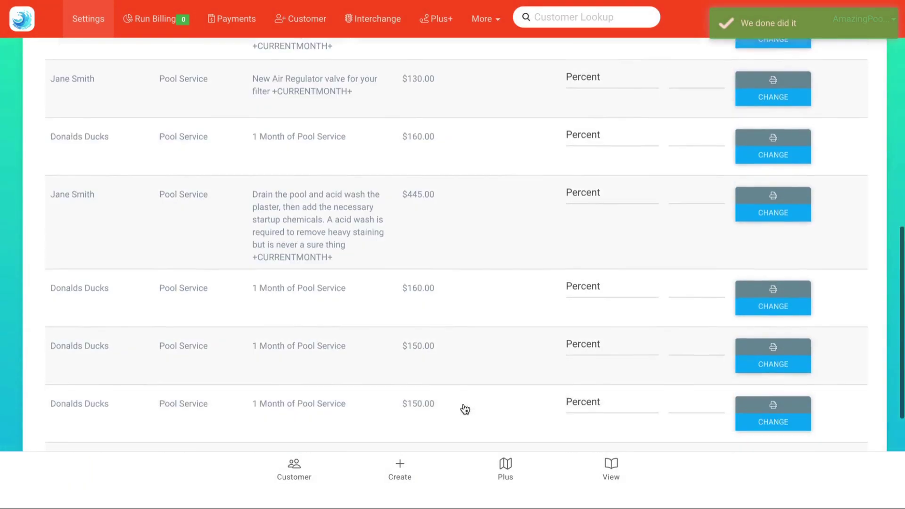
{"action": "scroll", "coordinate": [462, 410], "scroll_direction": "down", "scroll_amount": 2}
{"action": "scroll", "coordinate": [465, 409], "scroll_direction": "down", "scroll_amount": 1}
{"action": "scroll", "coordinate": [464, 410], "scroll_direction": "up", "scroll_amount": 3}
{"action": "scroll", "coordinate": [464, 409], "scroll_direction": "up", "scroll_amount": 3}
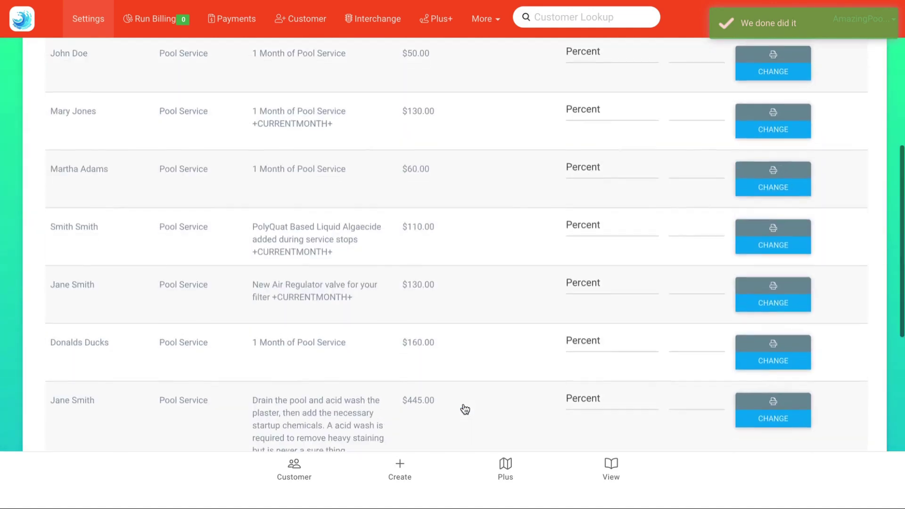
{"action": "scroll", "coordinate": [464, 409], "scroll_direction": "up", "scroll_amount": 3}
{"action": "scroll", "coordinate": [465, 409], "scroll_direction": "up", "scroll_amount": 3}
{"action": "scroll", "coordinate": [465, 410], "scroll_direction": "up", "scroll_amount": 1}
{"action": "scroll", "coordinate": [465, 409], "scroll_direction": "up", "scroll_amount": 1}
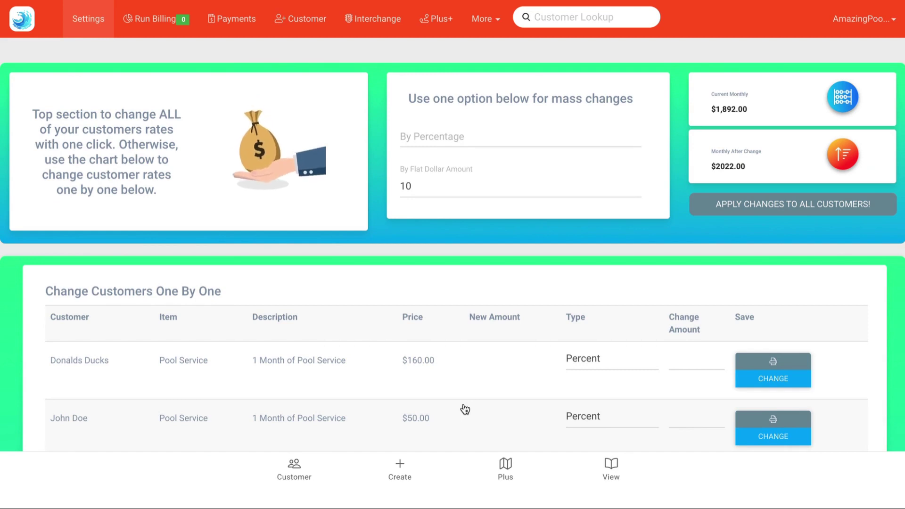
{"action": "scroll", "coordinate": [465, 409], "scroll_direction": "down", "scroll_amount": 3}
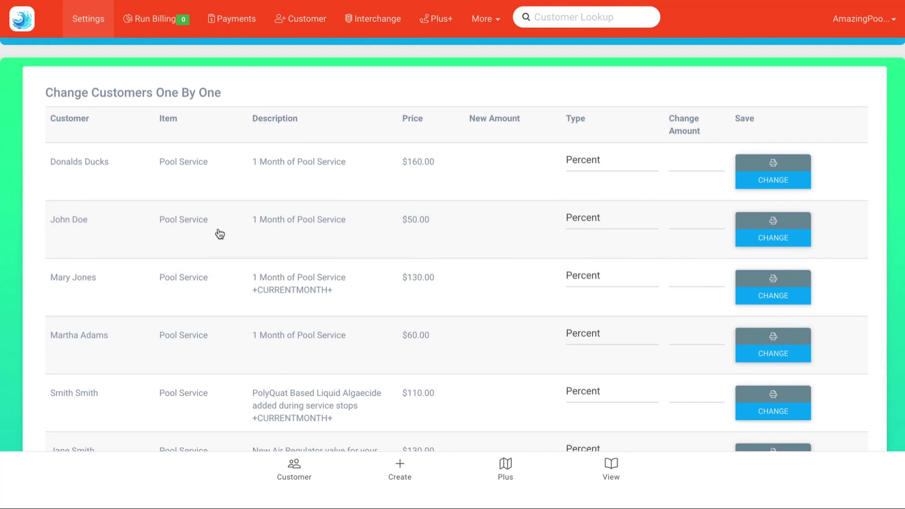
- Give John Doe a Flat Amount change of $30 and save his $80.00 rate
{"action": "left_click", "coordinate": [609, 224]}
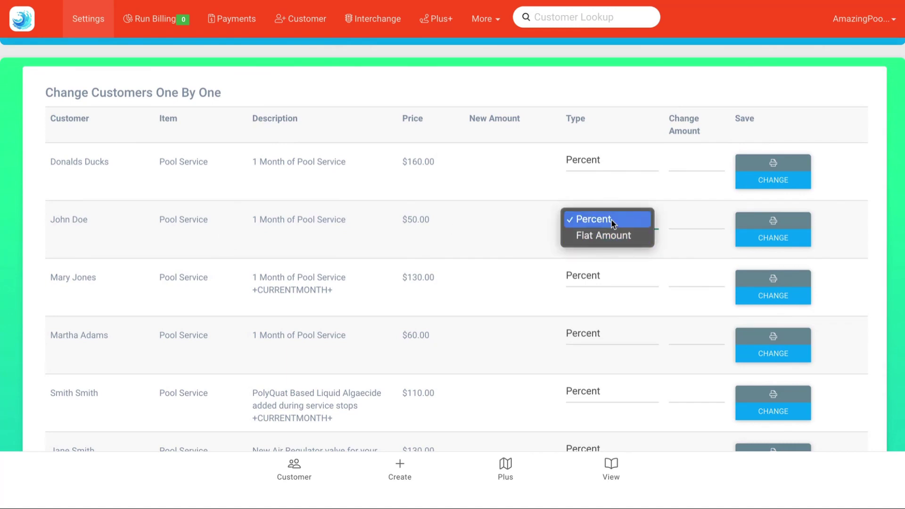
{"action": "left_click", "coordinate": [616, 236]}
{"action": "left_click", "coordinate": [695, 219]}
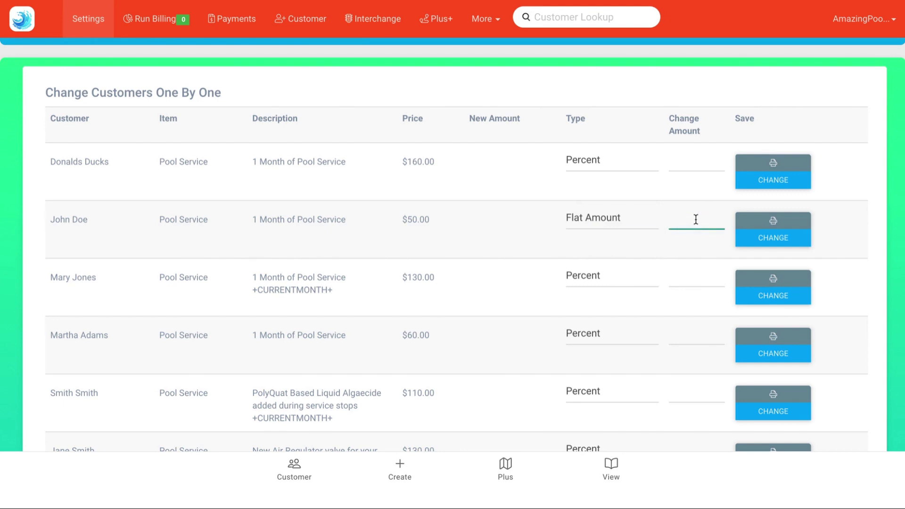
{"action": "type", "text": "30"}
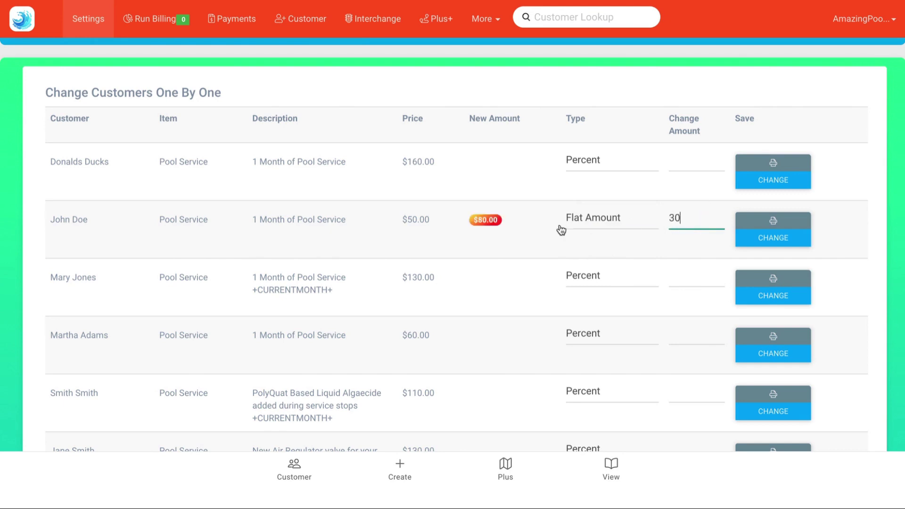
{"action": "left_click", "coordinate": [762, 237]}
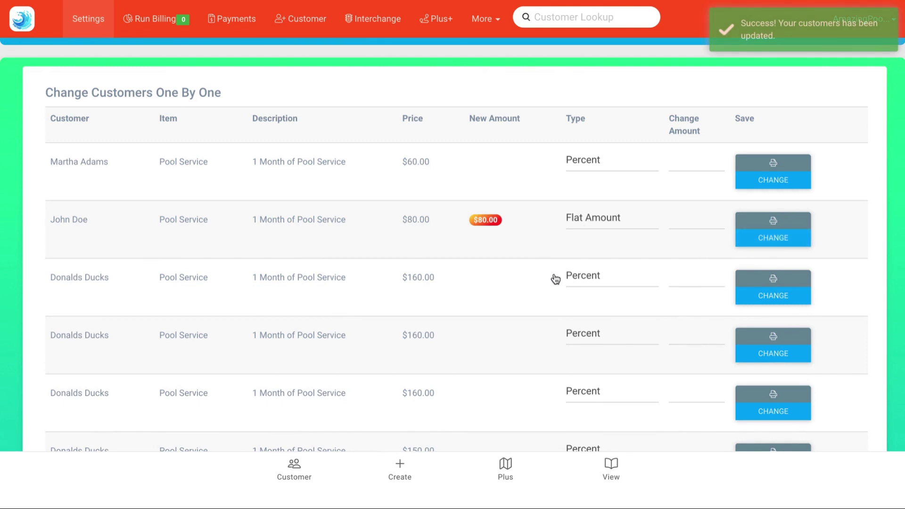
{"action": "scroll", "coordinate": [554, 278], "scroll_direction": "up", "scroll_amount": 3}
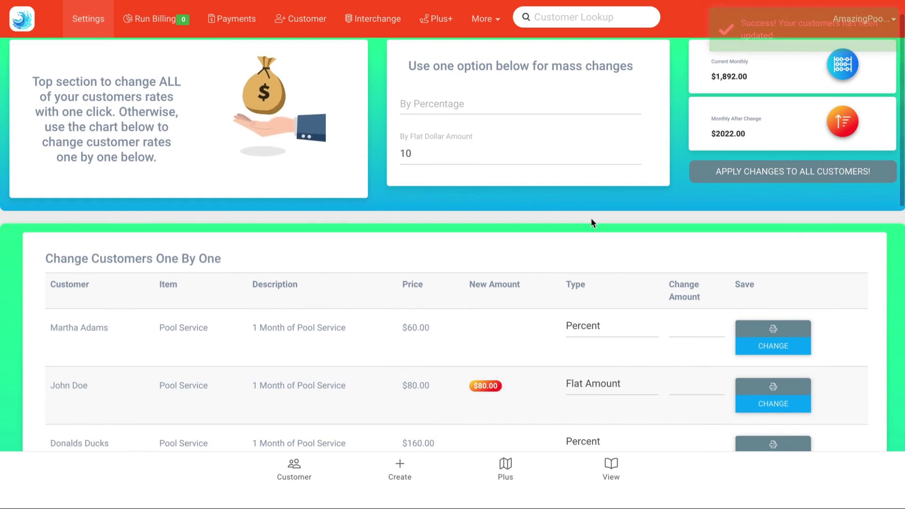
{"action": "scroll", "coordinate": [591, 219], "scroll_direction": "up", "scroll_amount": 1}
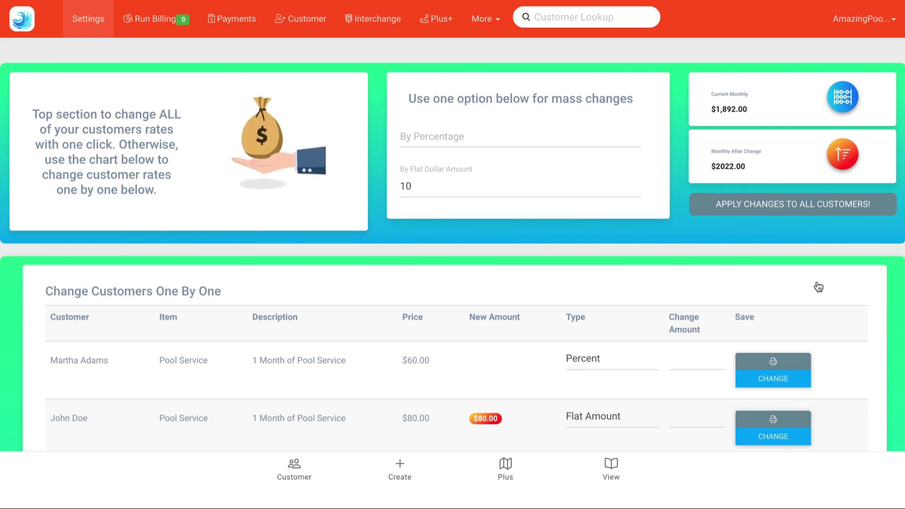
{"action": "scroll", "coordinate": [495, 403], "scroll_direction": "down", "scroll_amount": 4}
{"action": "scroll", "coordinate": [494, 403], "scroll_direction": "down", "scroll_amount": 1}
{"action": "scroll", "coordinate": [495, 402], "scroll_direction": "down", "scroll_amount": 1}
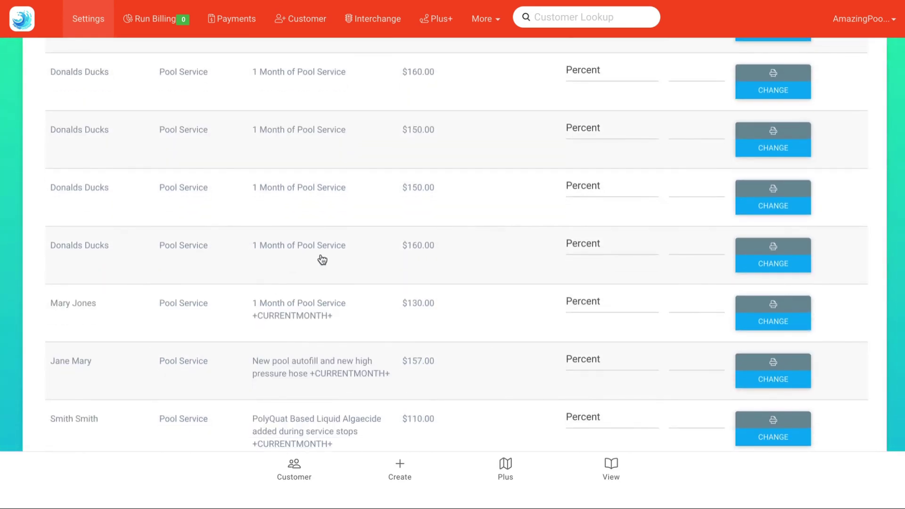
{"action": "scroll", "coordinate": [322, 261], "scroll_direction": "down", "scroll_amount": 3}
{"action": "scroll", "coordinate": [323, 260], "scroll_direction": "down", "scroll_amount": 1}
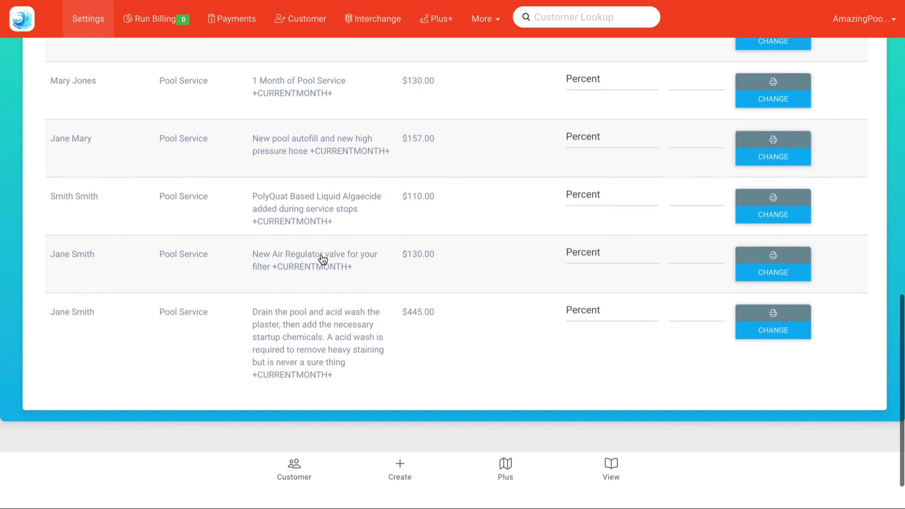